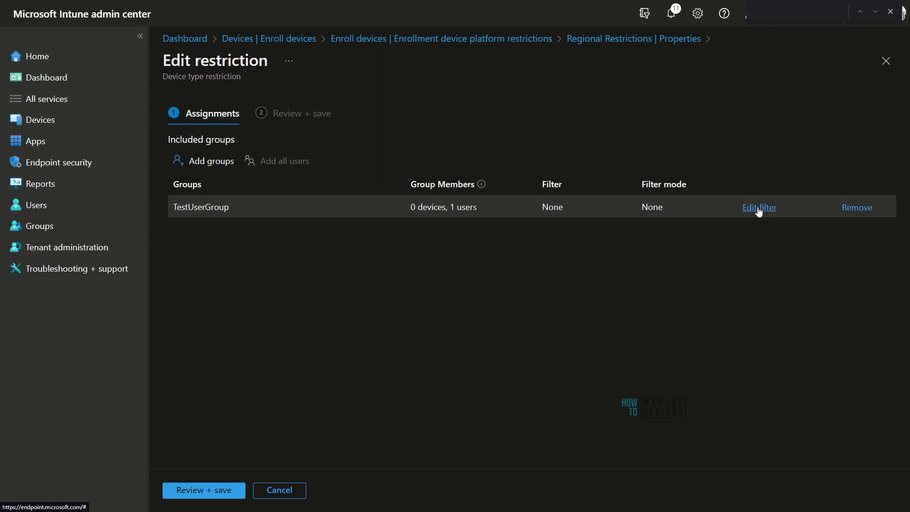
Check which filters can include devices in the Regional Restrictions assignment for TestUserGroup, then discard the filter edit.
left_click(758, 208)
left_click(616, 239)
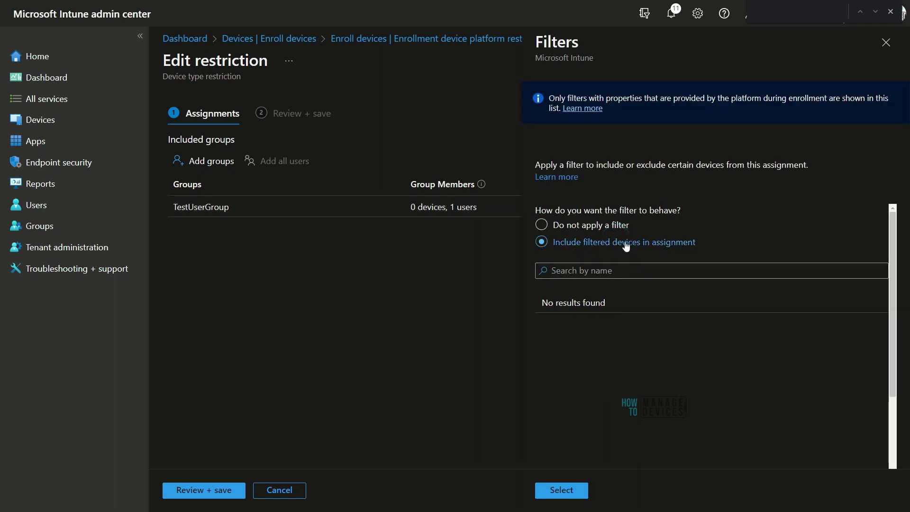
left_click(881, 43)
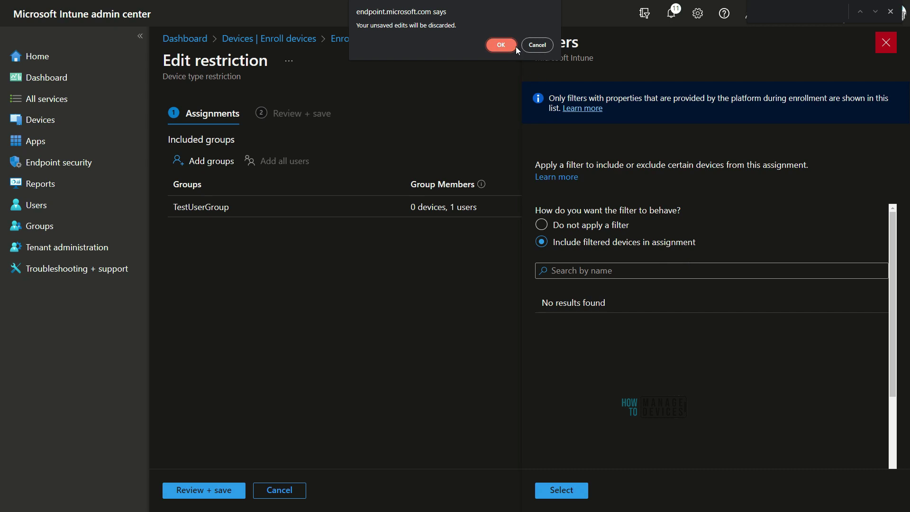
key("Escape")
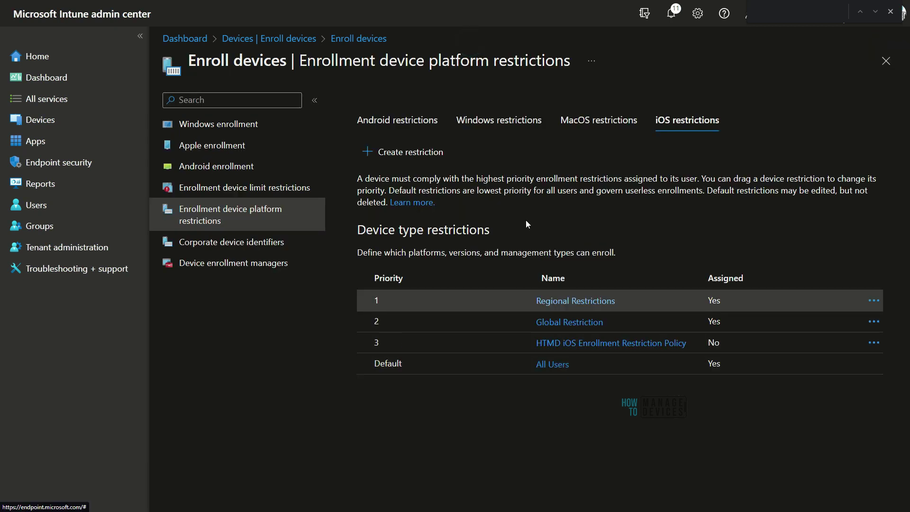
Add all users to the macOS Regional Restrictions assignment, check the filters for including devices, and discard the edits.
left_click(586, 124)
left_click(575, 300)
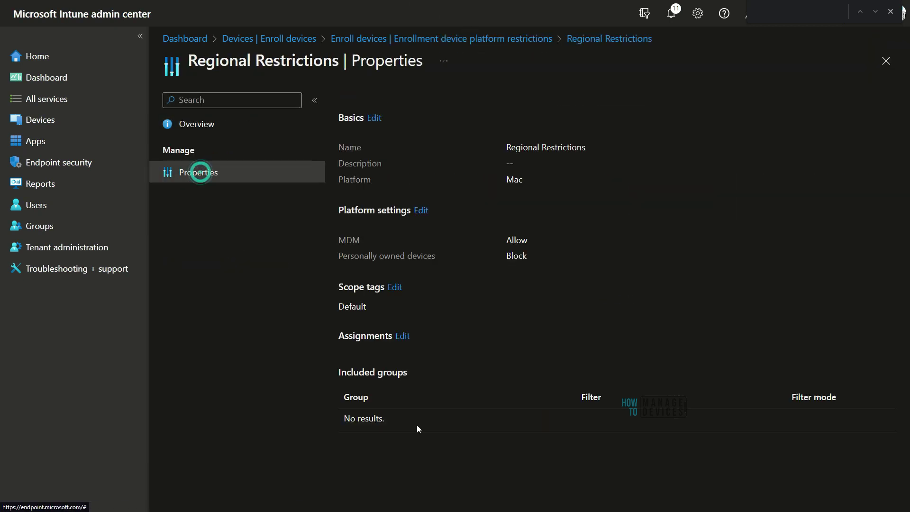
left_click(403, 336)
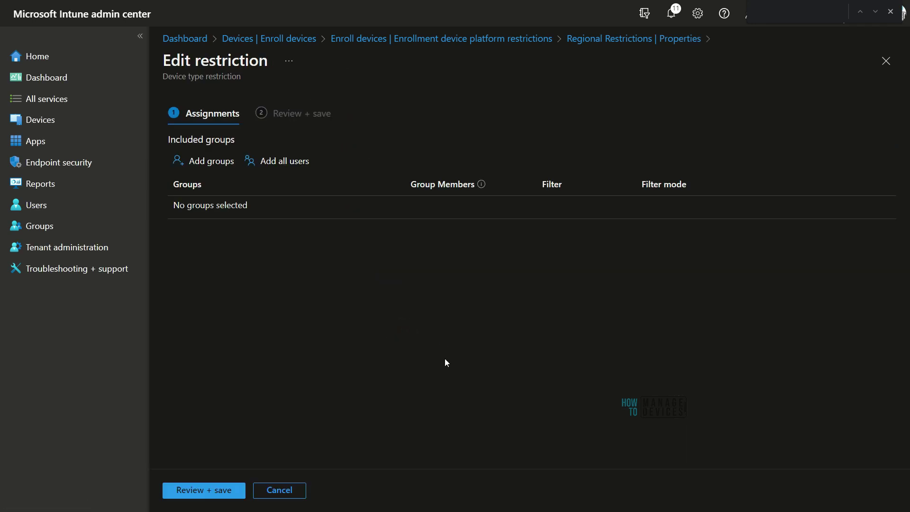
left_click(259, 160)
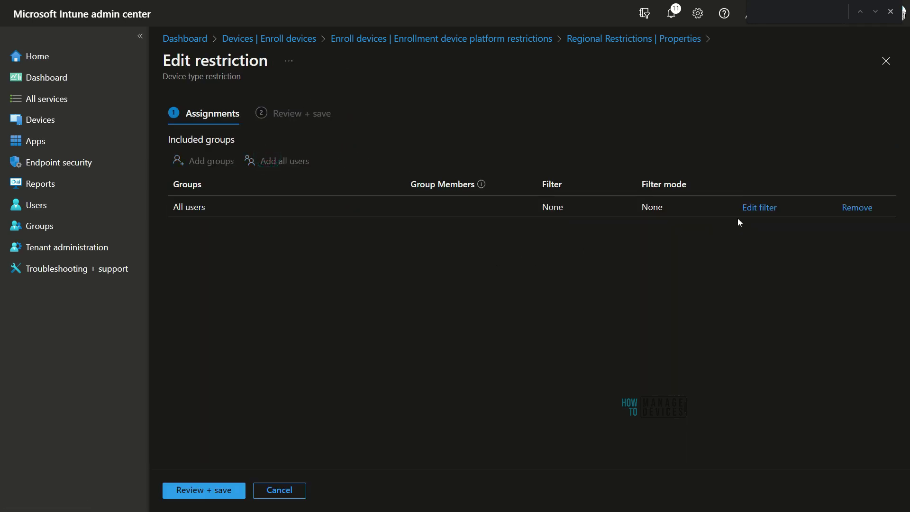
left_click(758, 208)
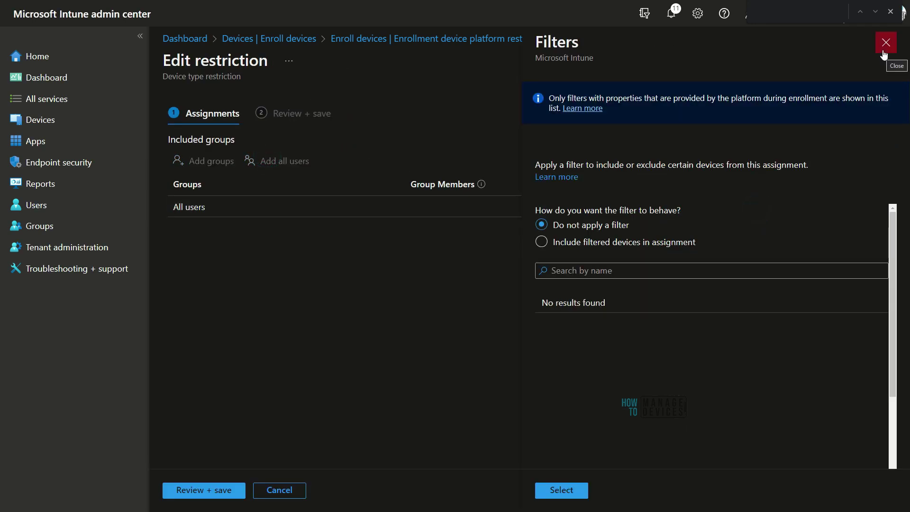
left_click(603, 239)
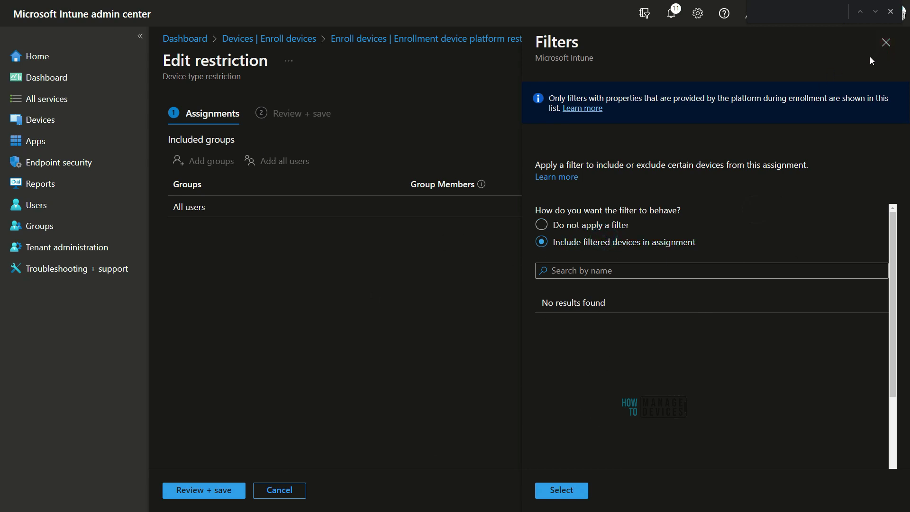
left_click(886, 44)
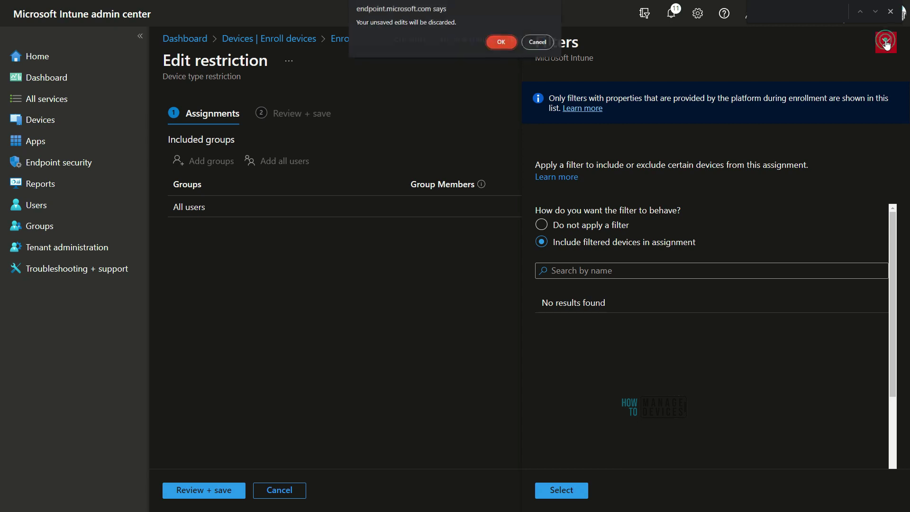
left_click(497, 41)
In the Windows Regional Restrictions assignment, examine the filters offered for including devices in TestUserGroup.
left_click(506, 115)
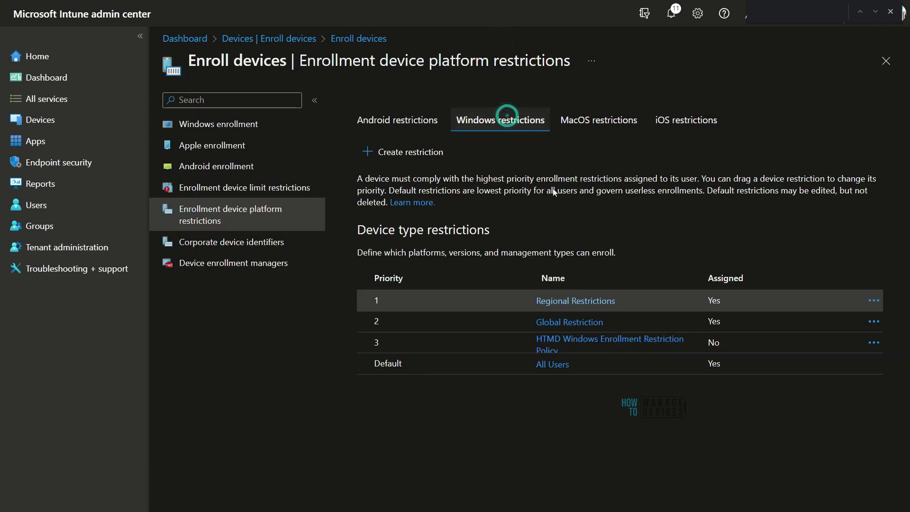
left_click(592, 301)
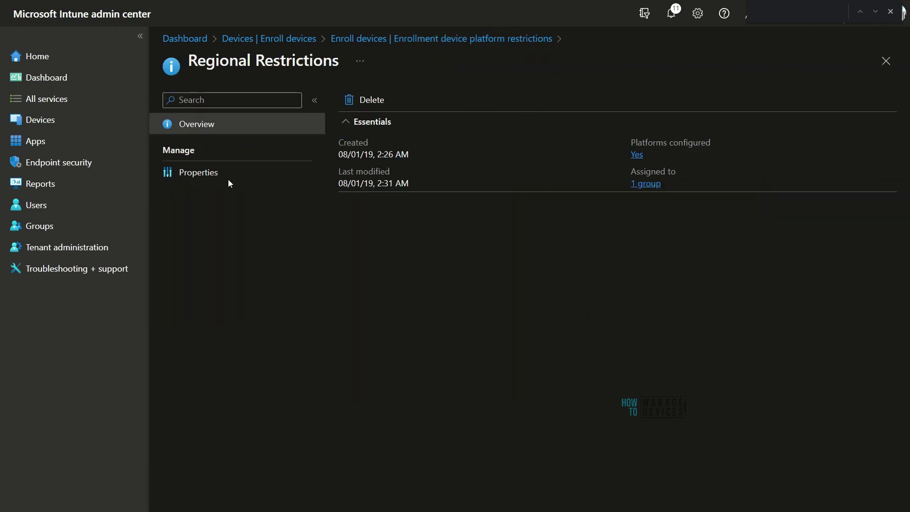
left_click(214, 175)
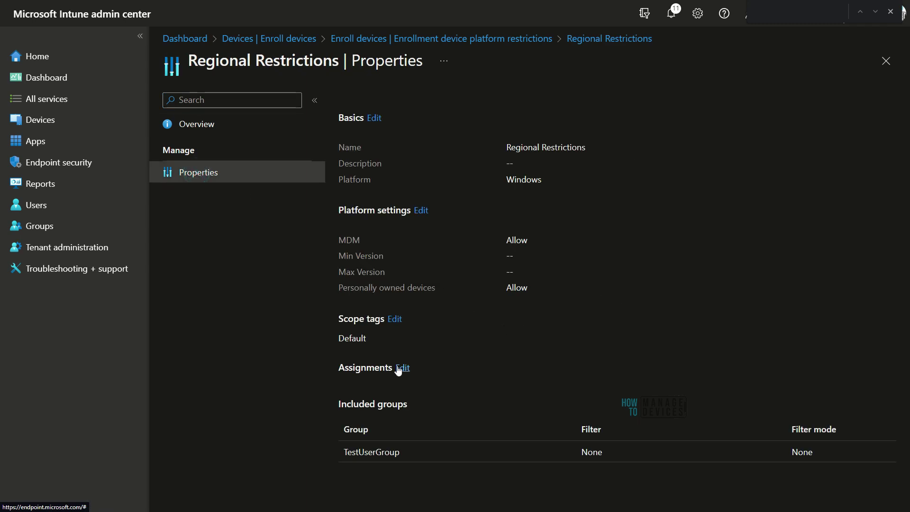
left_click(402, 367)
left_click(699, 207)
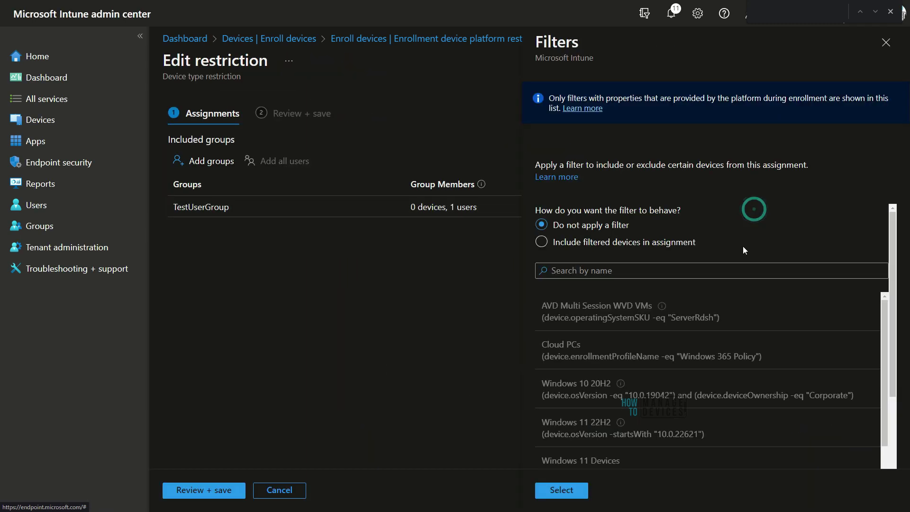
left_click(594, 247)
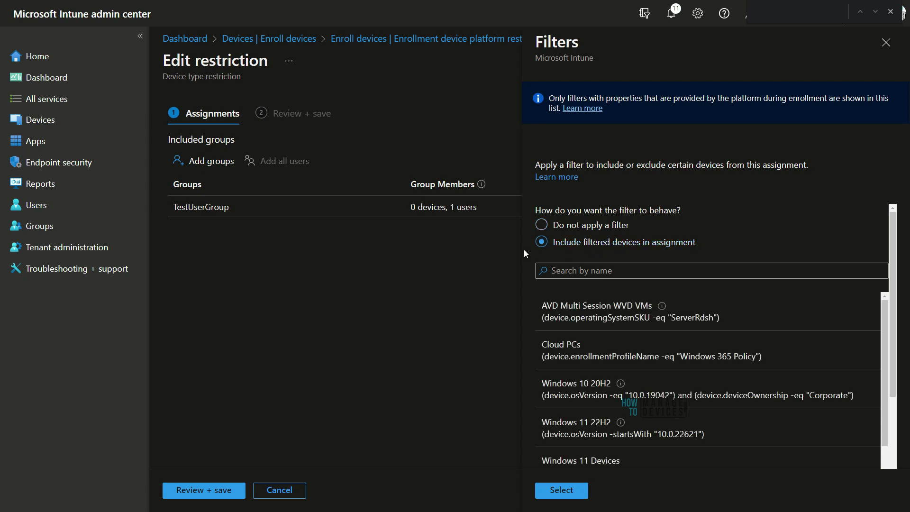
scroll(593, 357, "down", 3)
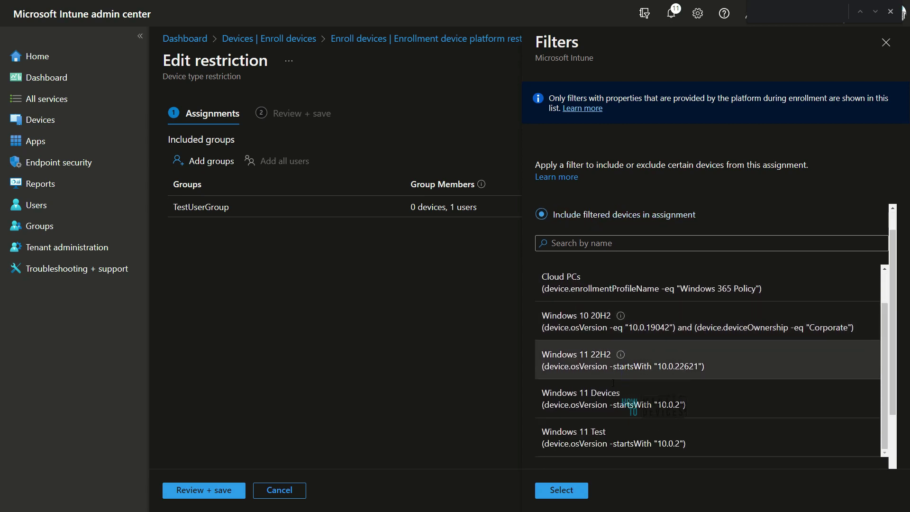
scroll(582, 420, "up", 1)
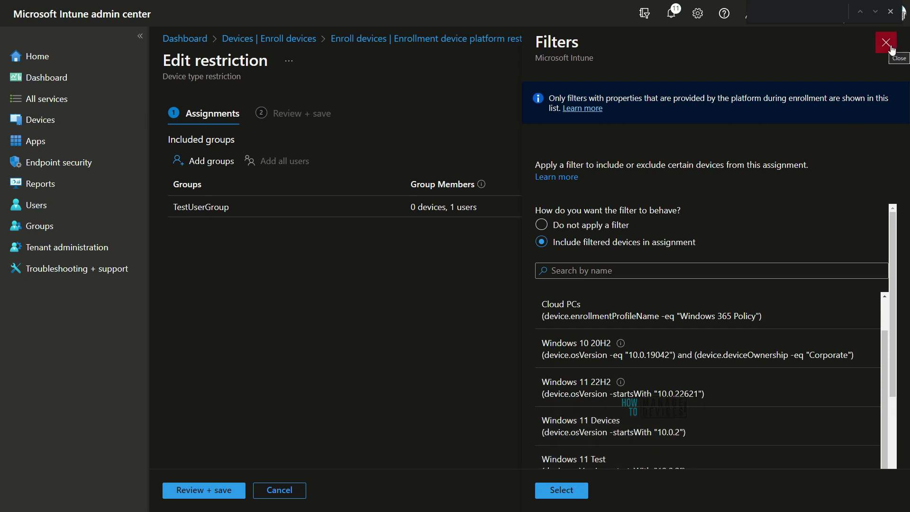
mouse_move(621, 344)
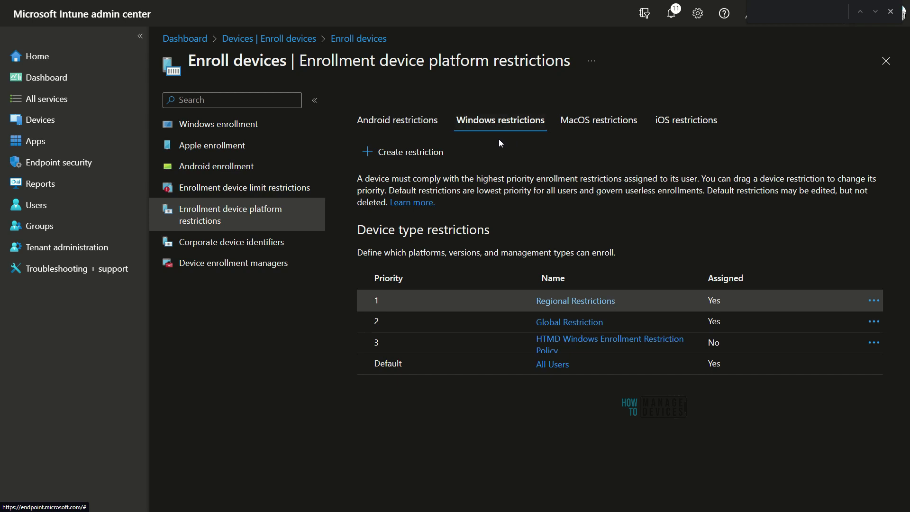
mouse_move(476, 95)
left_mouse_down()
mouse_move(456, 171)
mouse_move(631, 73)
mouse_move(502, 93)
left_mouse_up()
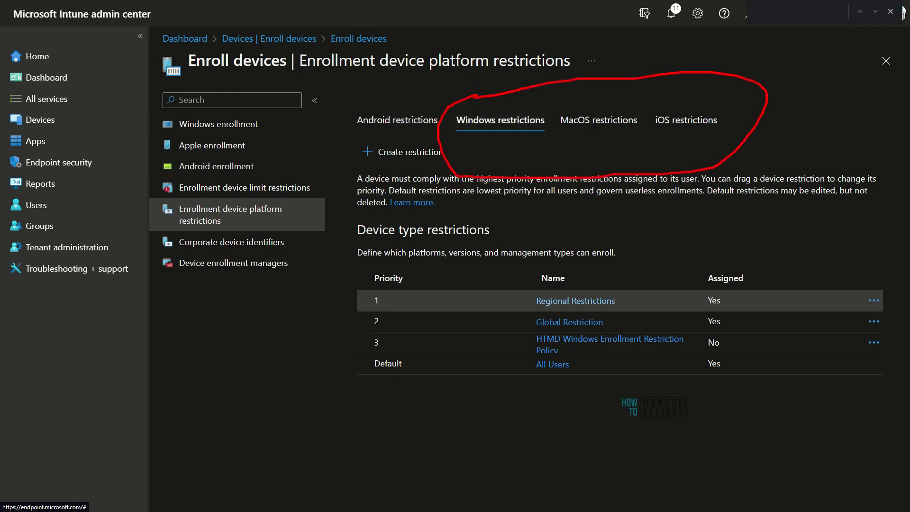
left_click_drag(725, 140, 829, 155)
left_click_drag(725, 124, 752, 161)
mouse_move(362, 94)
left_mouse_down()
mouse_move(426, 160)
mouse_move(413, 92)
mouse_move(374, 93)
left_mouse_up()
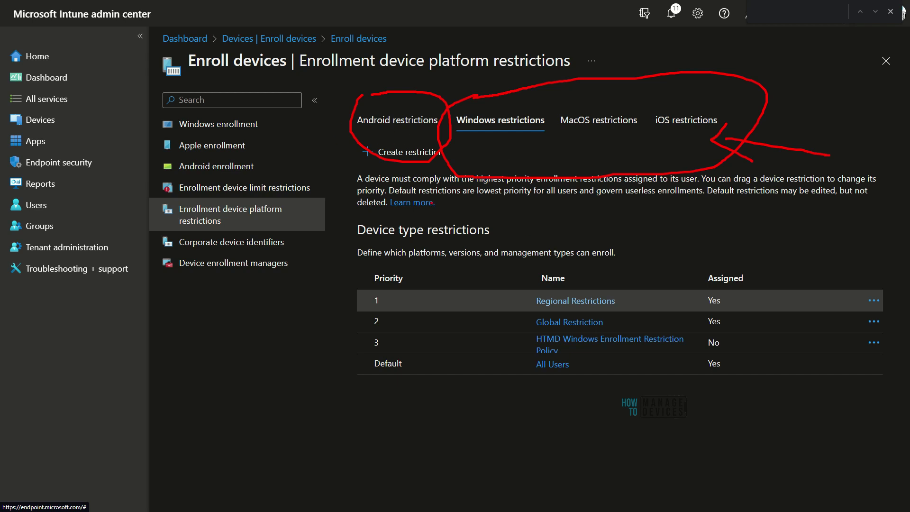
key("Escape")
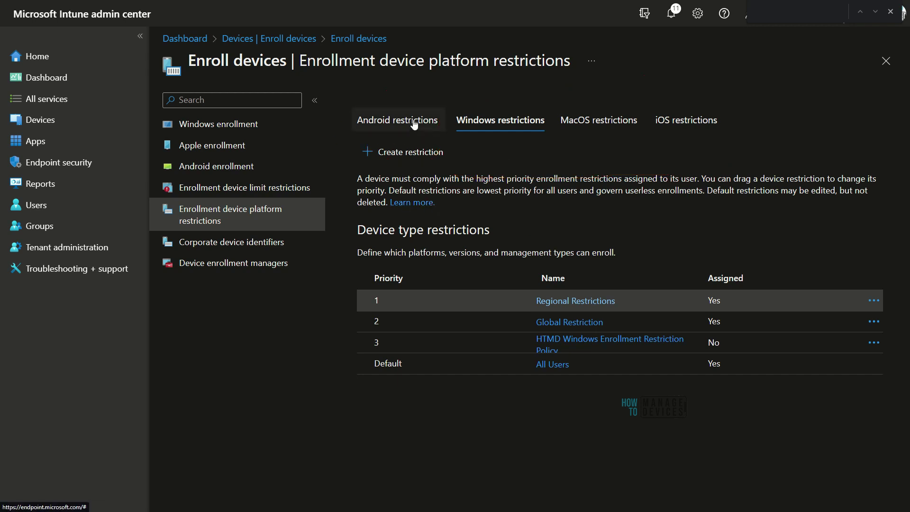
Check the Android Regional Restrictions assignment for filter options, leaving the edit without saving.
left_click(413, 125)
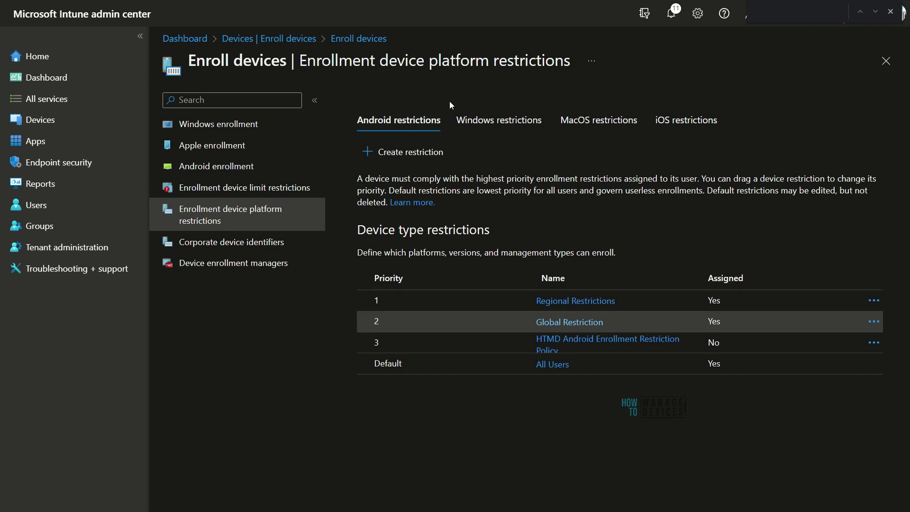
left_click(592, 302)
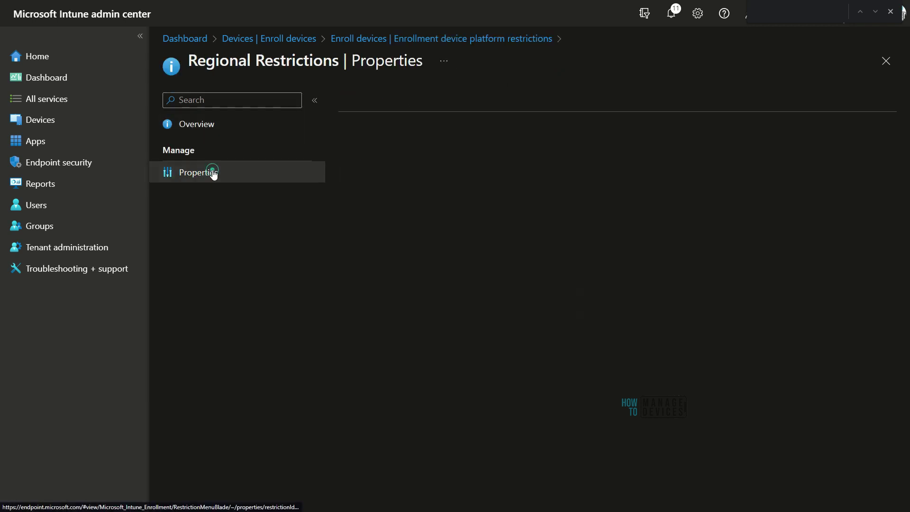
left_click(213, 173)
left_click(402, 370)
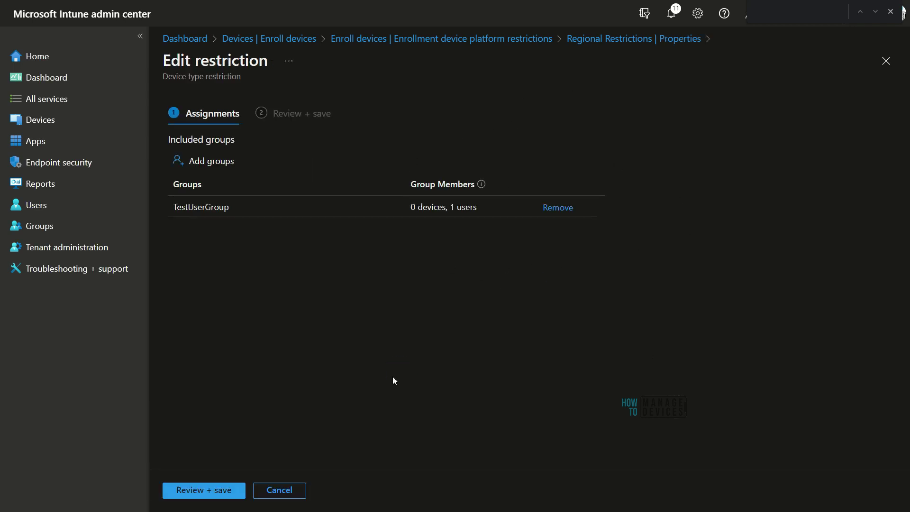
left_click(289, 492)
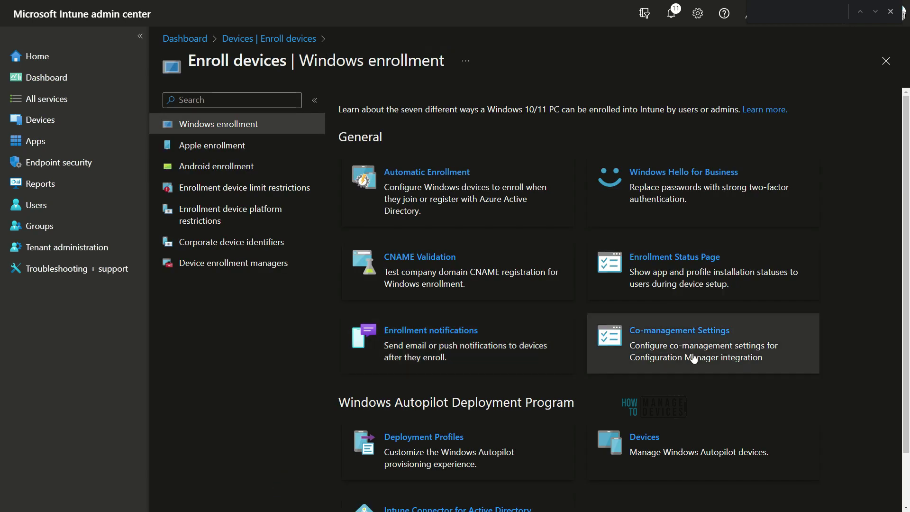
Open the assignments of the Windows 365 enrollment status page profile for editing.
left_click(695, 275)
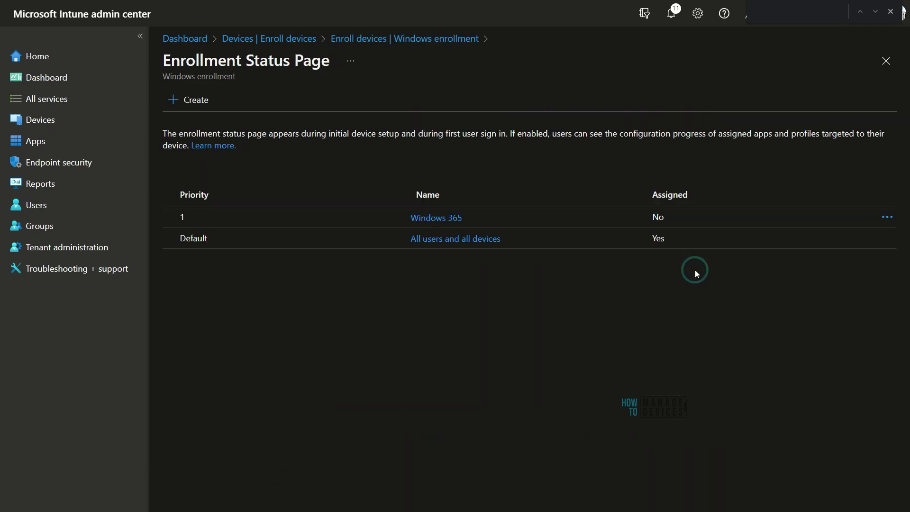
left_click(444, 218)
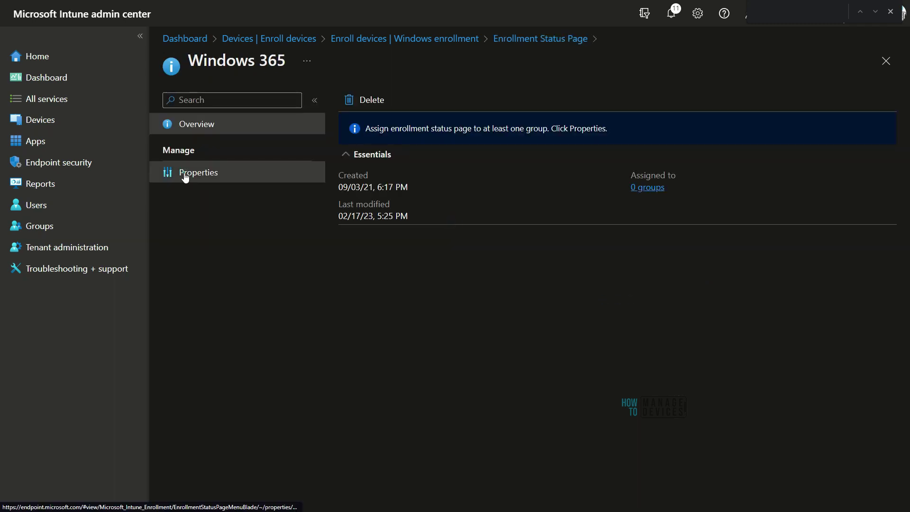
left_click(183, 173)
scroll(489, 387, "down", 5)
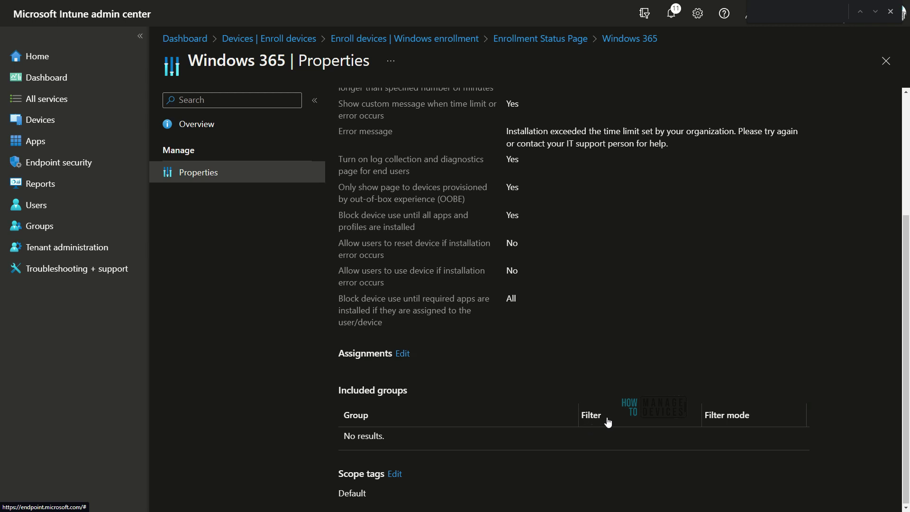
left_click(402, 353)
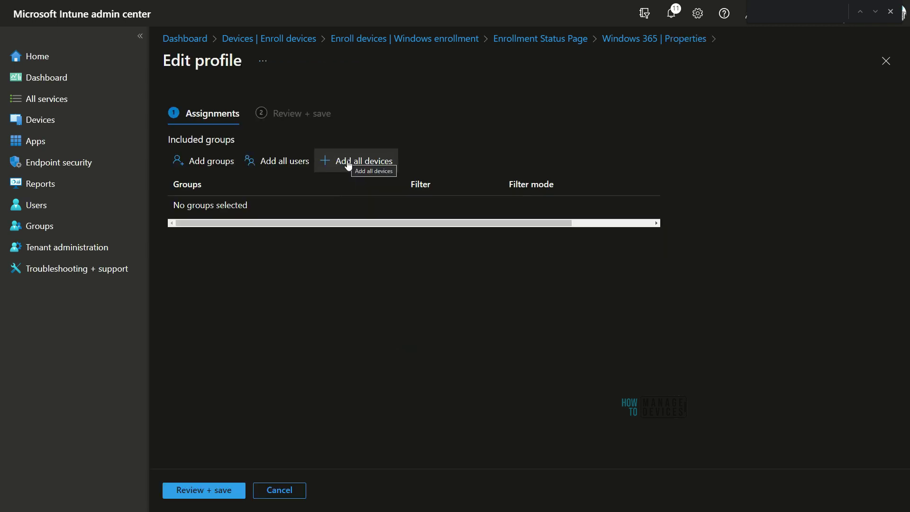
Add all users to the Windows 365 profile assignment, check its include and exclude filter options, and leave the profile without saving.
left_click(295, 161)
left_click(622, 209)
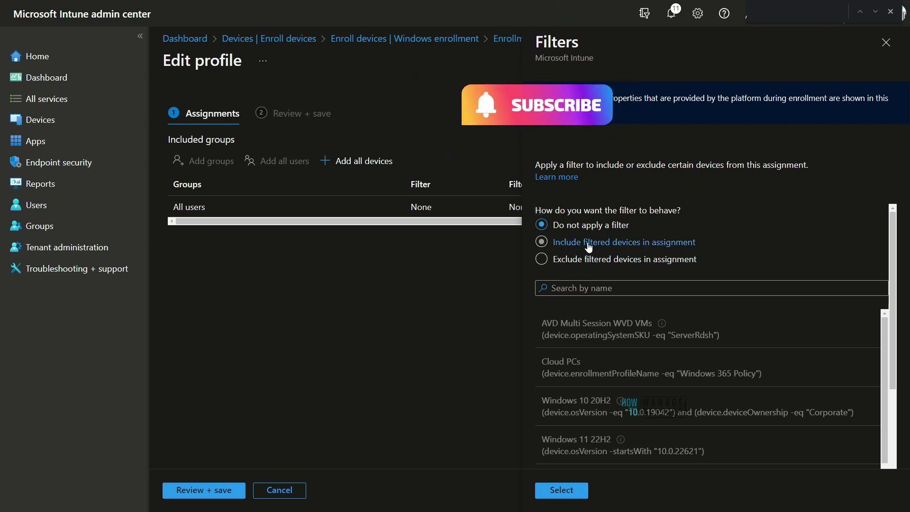
left_click(561, 490)
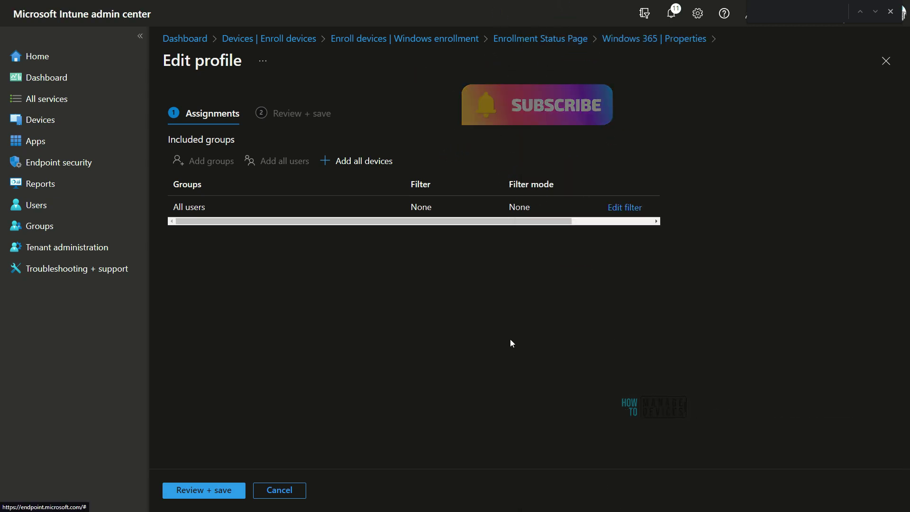
left_click(885, 61)
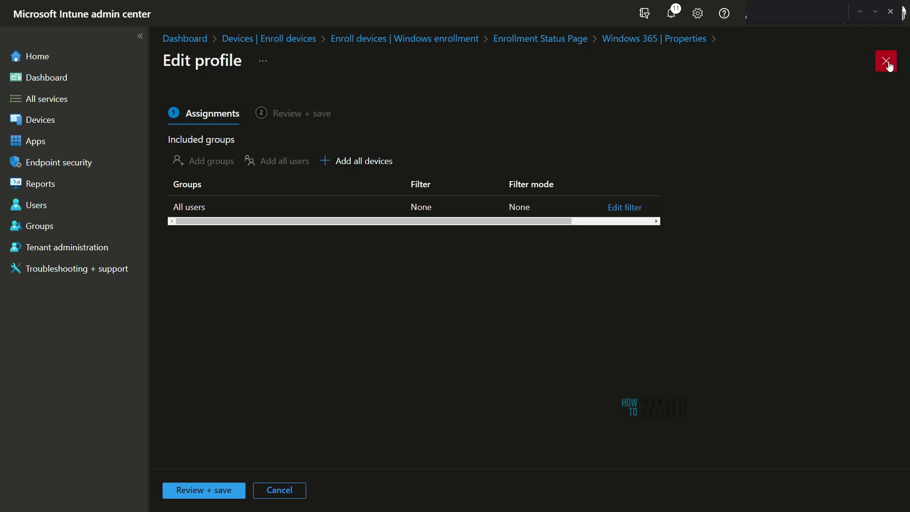
scroll(709, 240, "up", 3)
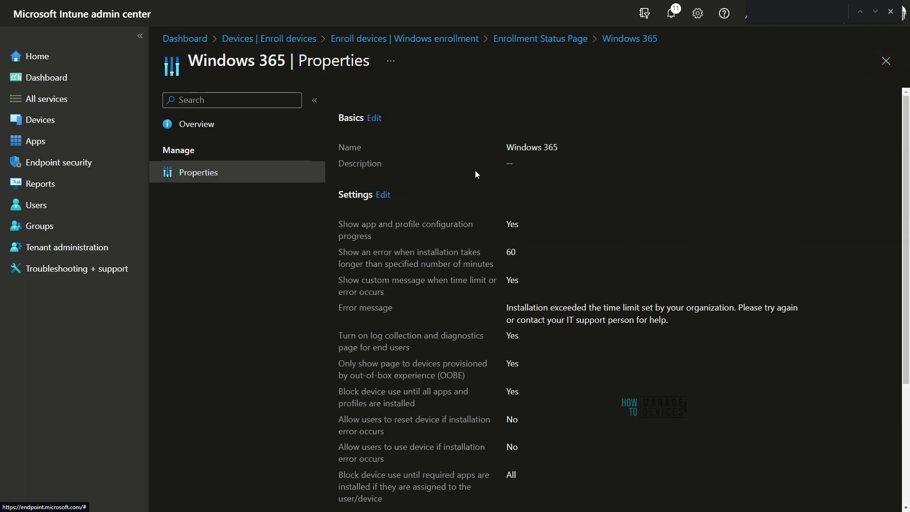
left_click(391, 39)
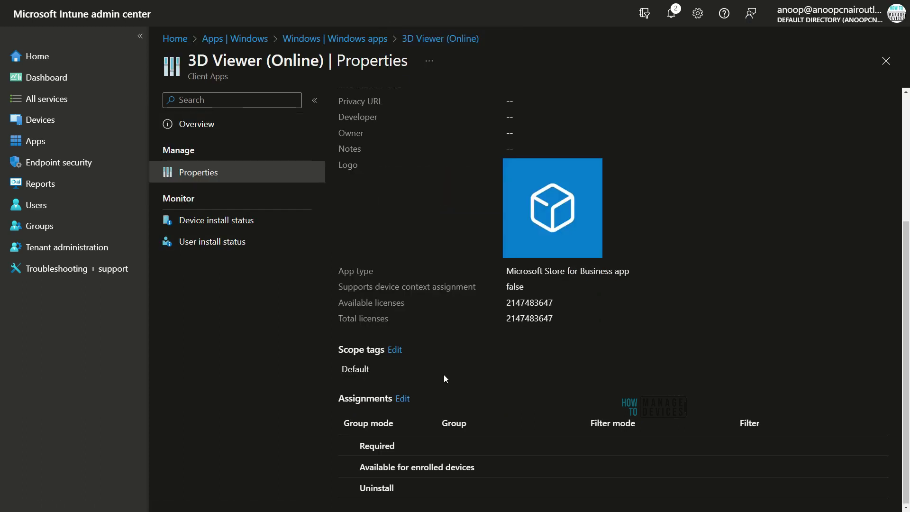
Add all devices as required for the 3D Viewer (Online) app and check the assignment's include and exclude filter options without selecting a filter.
left_click(402, 398)
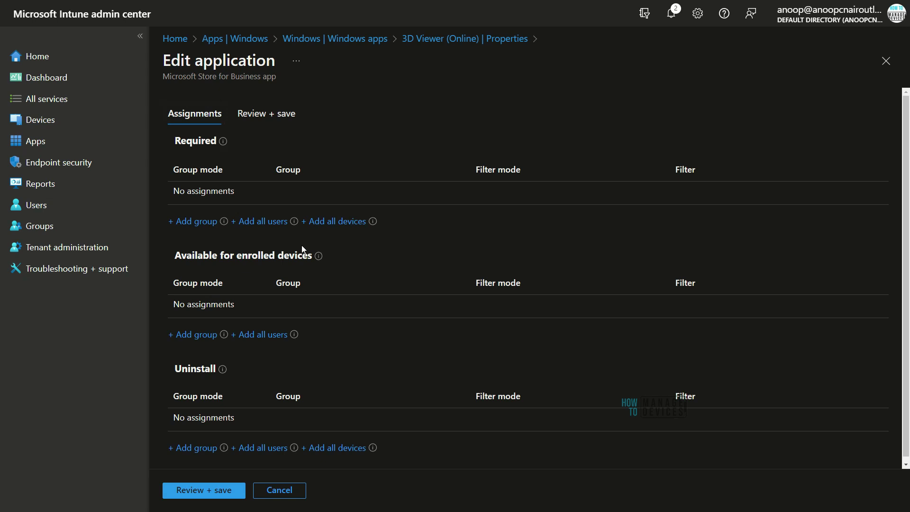
left_click(333, 221)
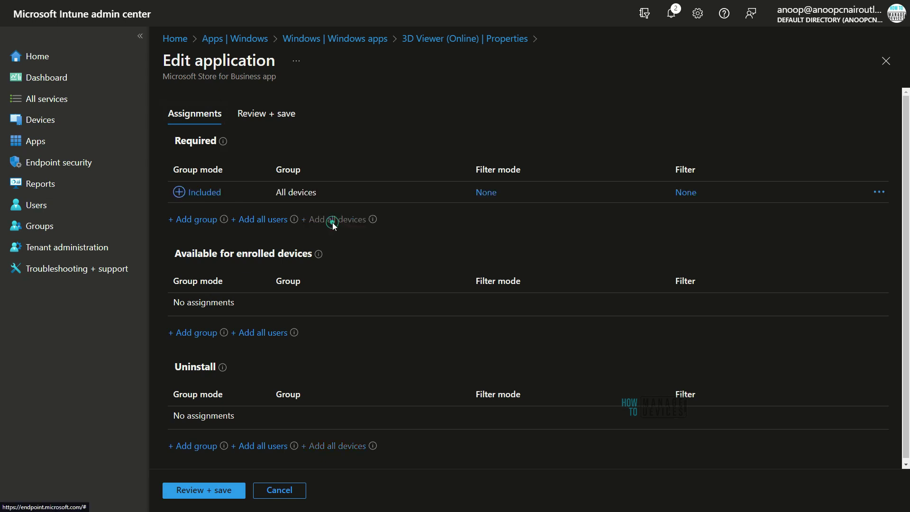
left_click(488, 193)
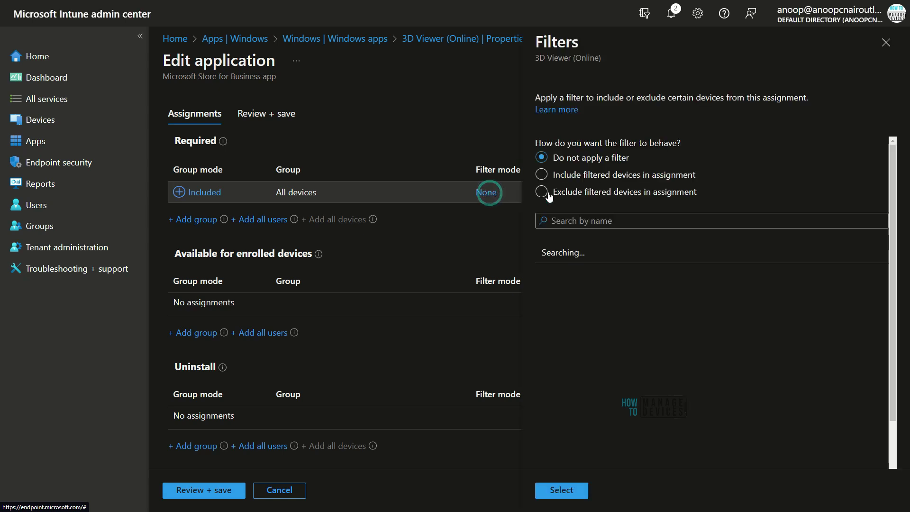
left_click(576, 176)
left_click(566, 193)
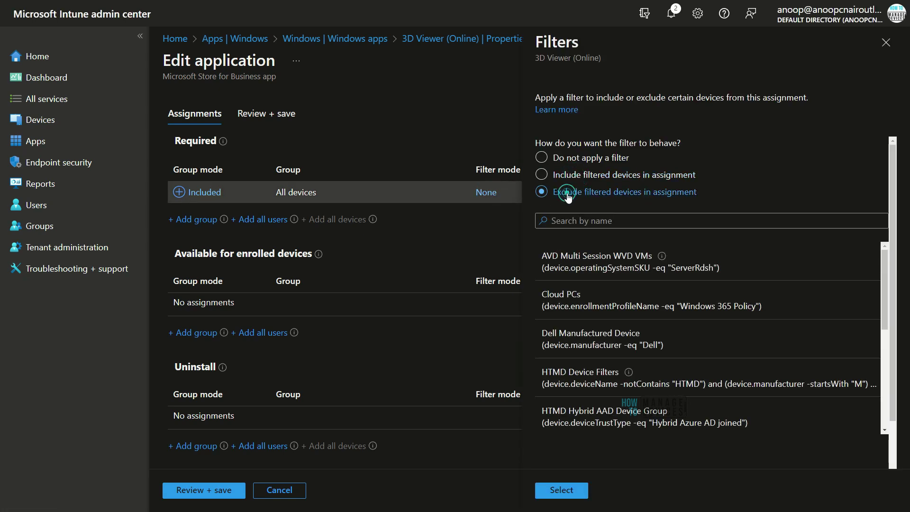
left_click(886, 41)
left_click(497, 45)
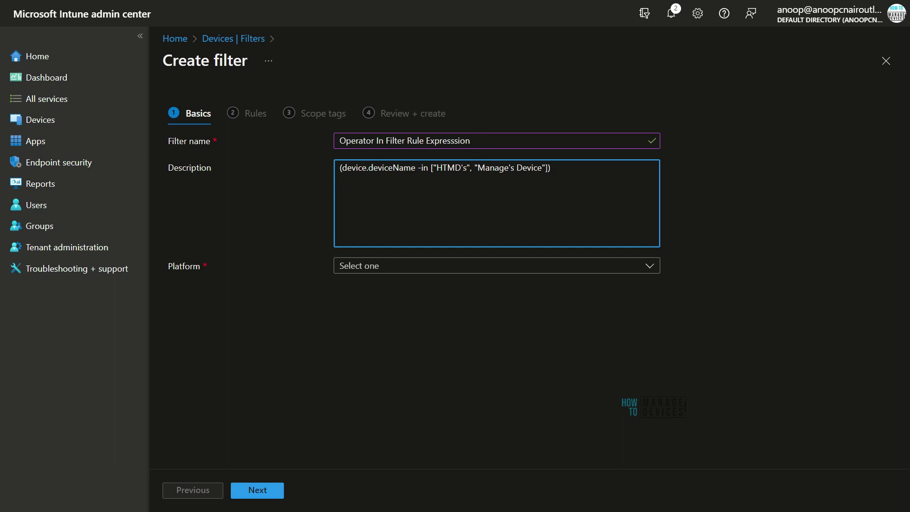
Set the platform of the filter "Operator In Filter Rule Expresssion" to Windows 10 and later and continue to its rules.
left_click(379, 140)
double_click(378, 141)
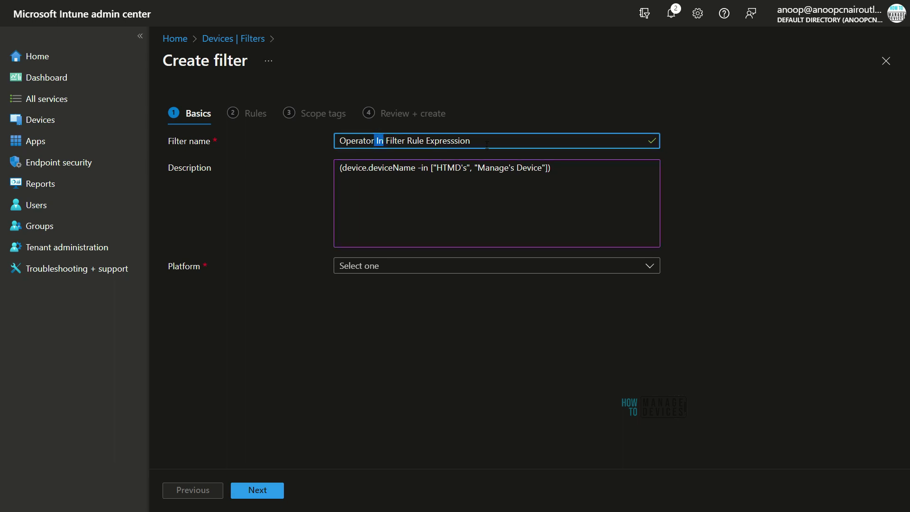
left_click(511, 265)
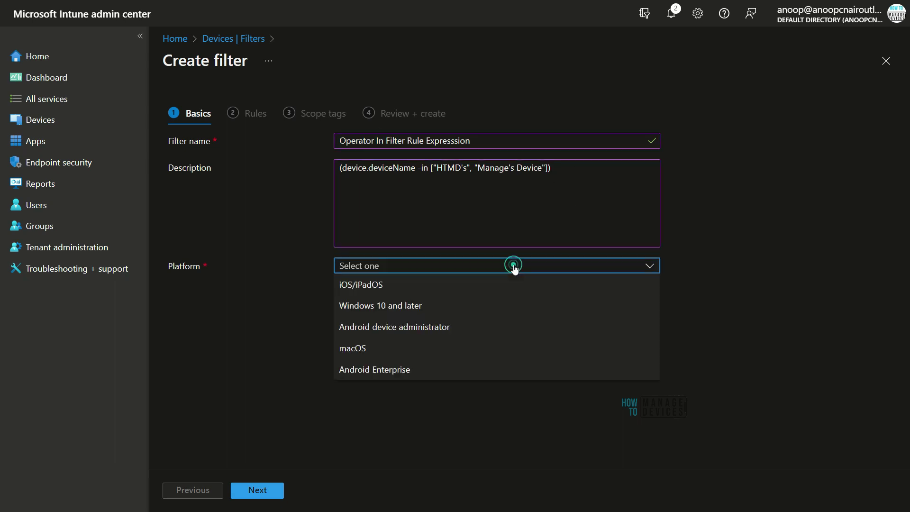
left_click(438, 308)
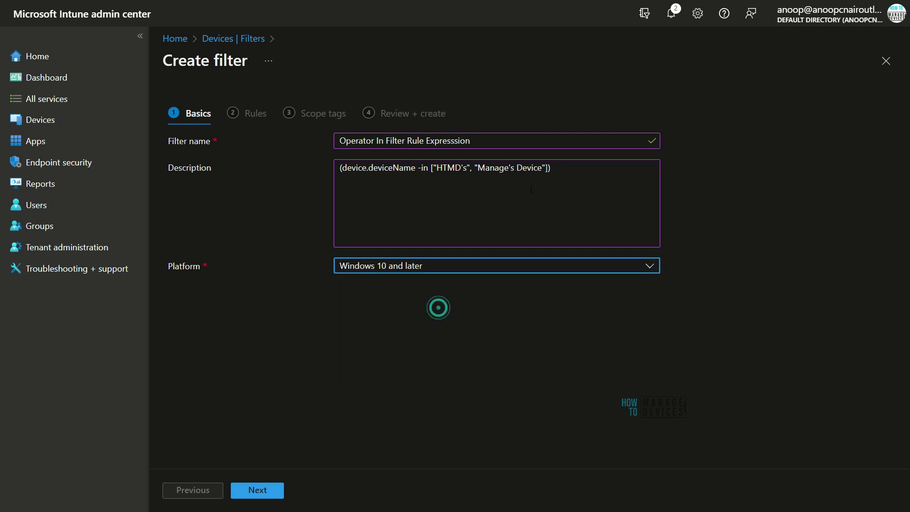
left_click(257, 490)
Build a rule with property deviceName, operator In and a bracketed list of a first name and "HTMD", and review its rule syntax.
left_click(317, 194)
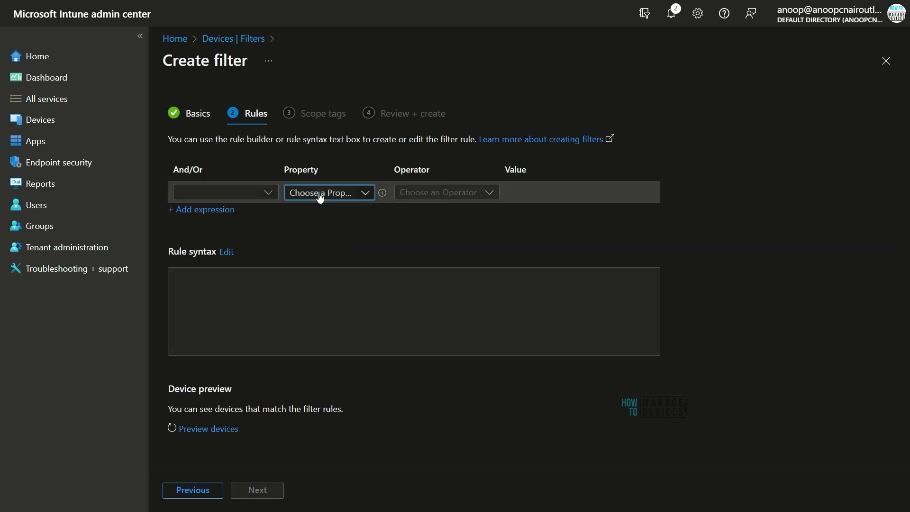
left_click(342, 218)
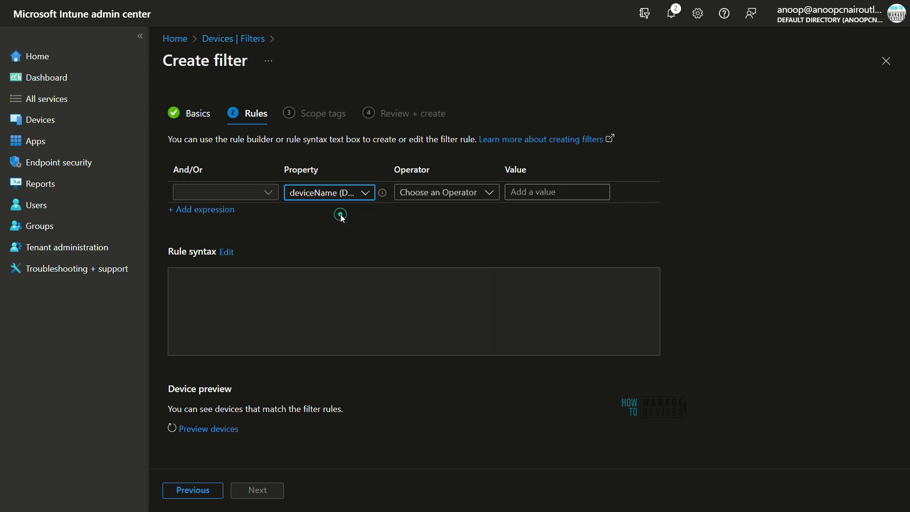
left_click(433, 192)
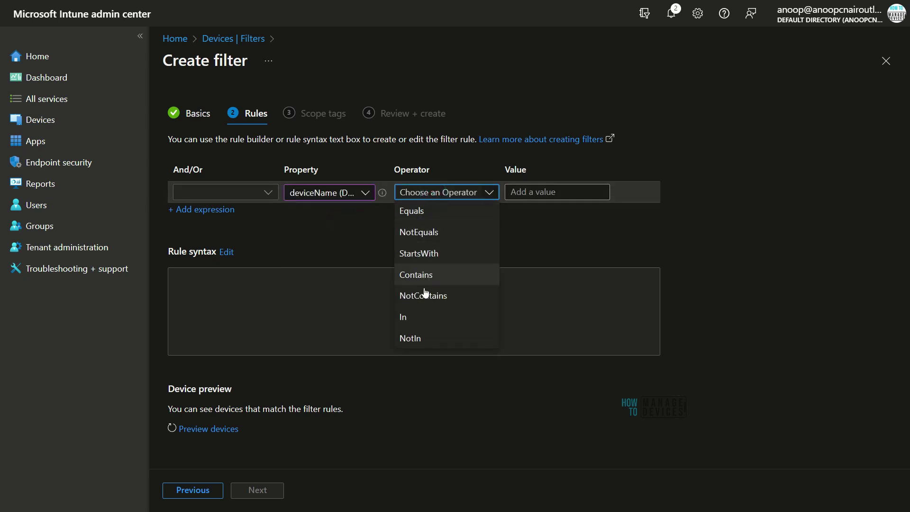
left_click(402, 316)
left_click(515, 192)
type("[]")
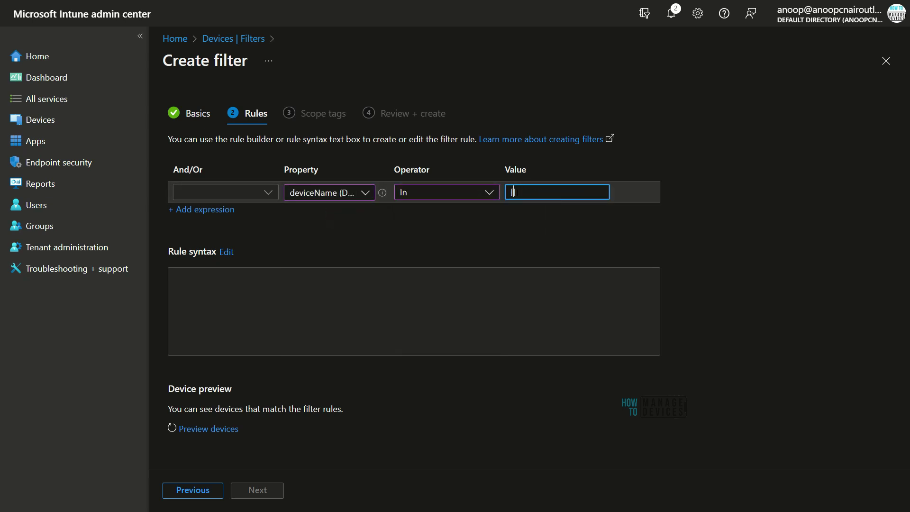
type("\"Anoop\", \"HTMD")
left_click(464, 232)
left_click_drag(387, 279, 172, 276)
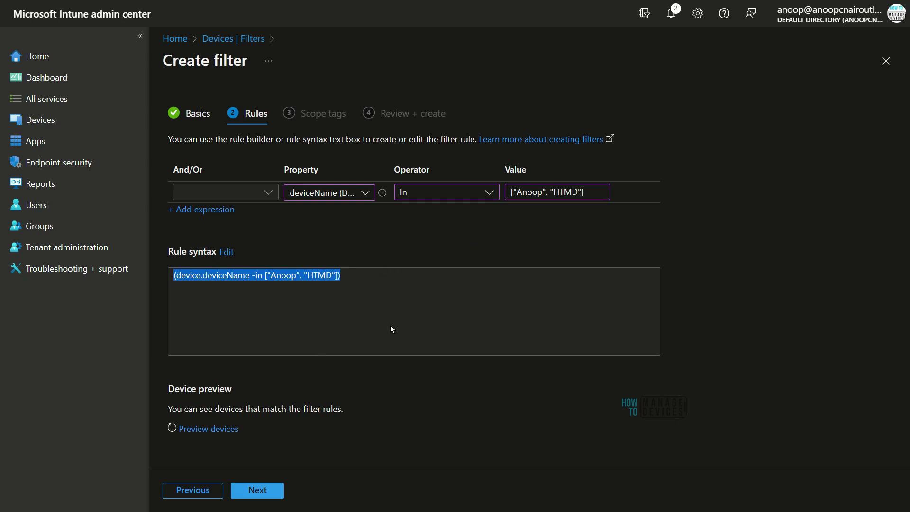
left_click(356, 279)
left_click(264, 278, "shift")
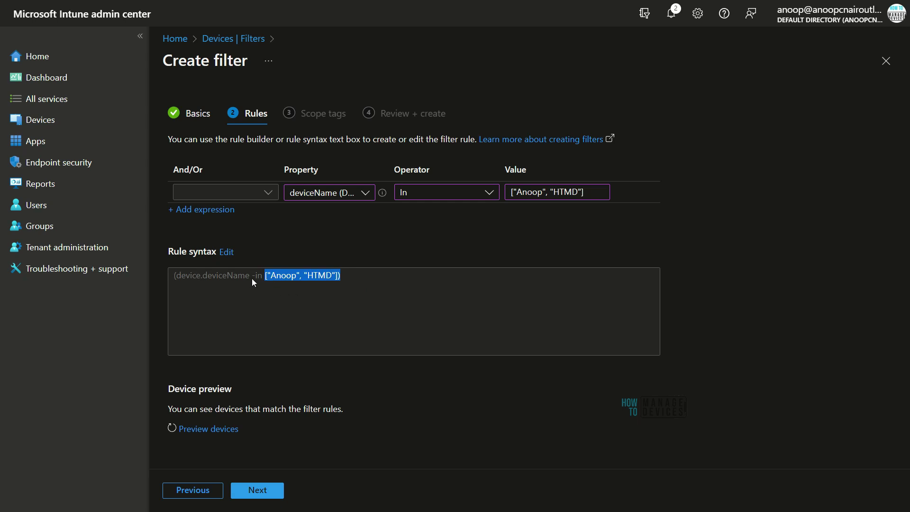
left_click(252, 277)
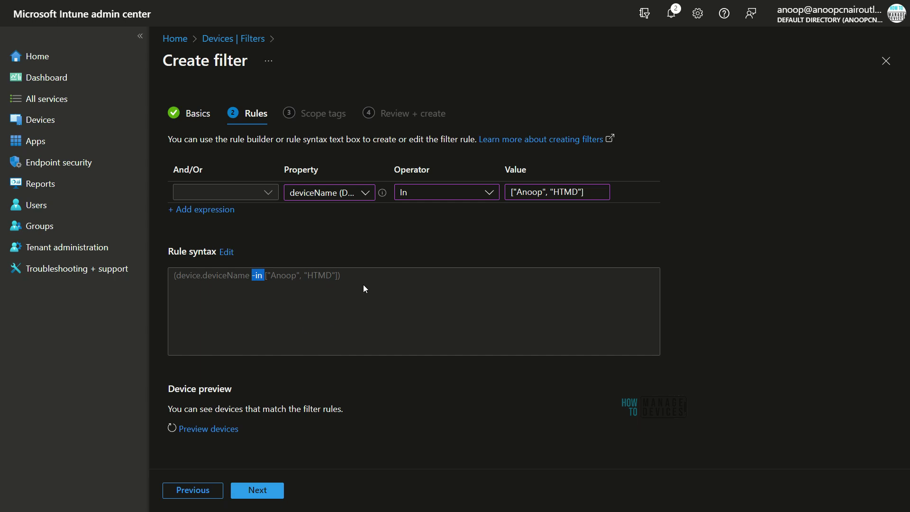
Replace the rule syntax with (device.deviceName -in ["HTMD's", "Manage's Device"]) and review the applied value list.
left_click(226, 252)
left_click_drag(819, 140, 620, 143)
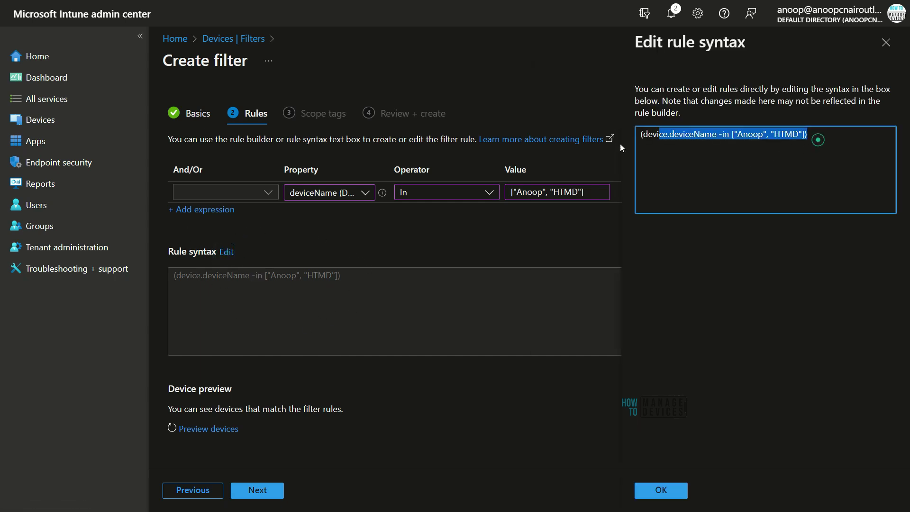
type("(device.deviceName -in [\"HTMD's\", \"Manage's Device\"])")
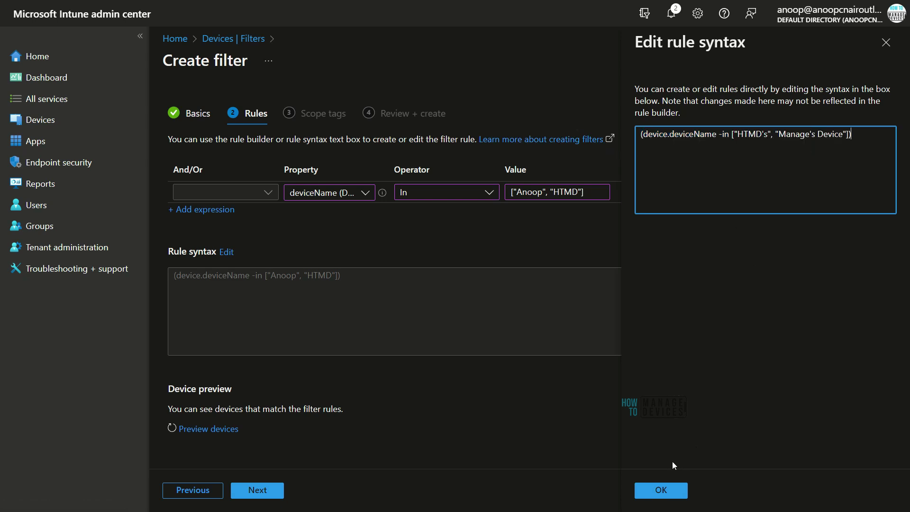
left_click(671, 499)
left_click(666, 491)
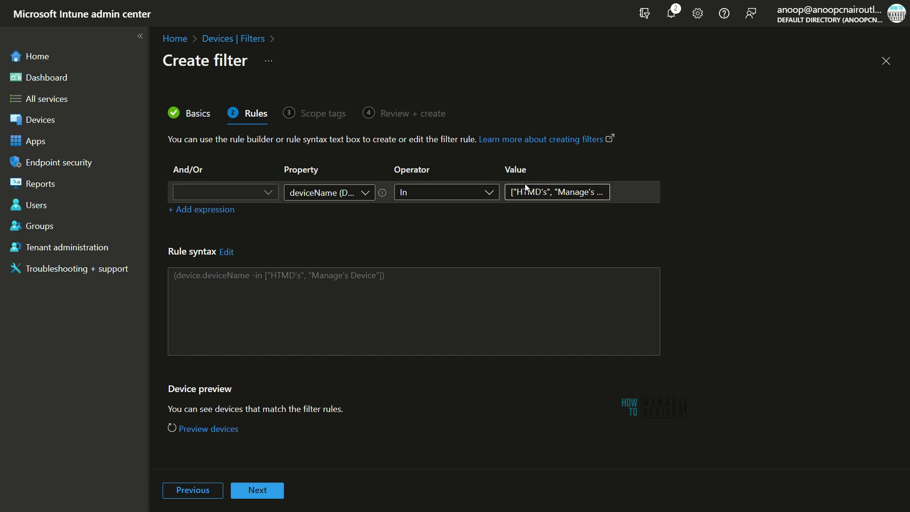
left_click_drag(386, 275, 266, 278)
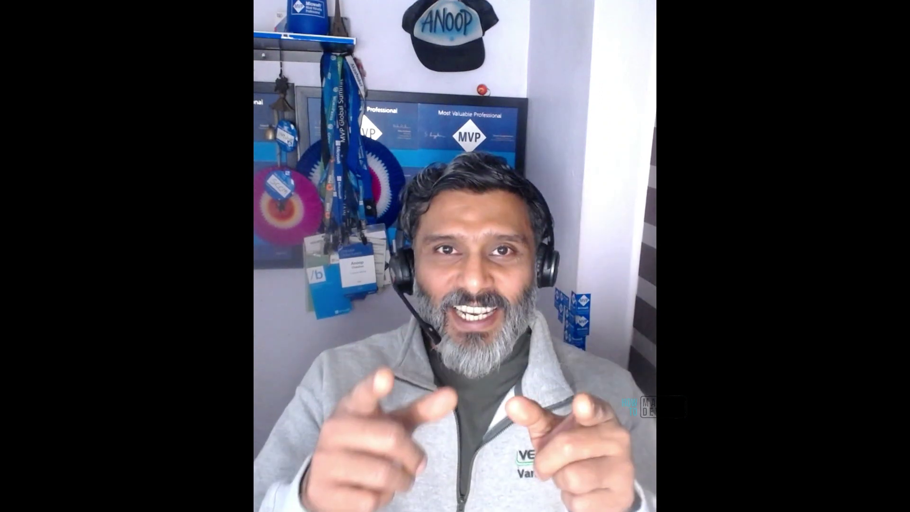